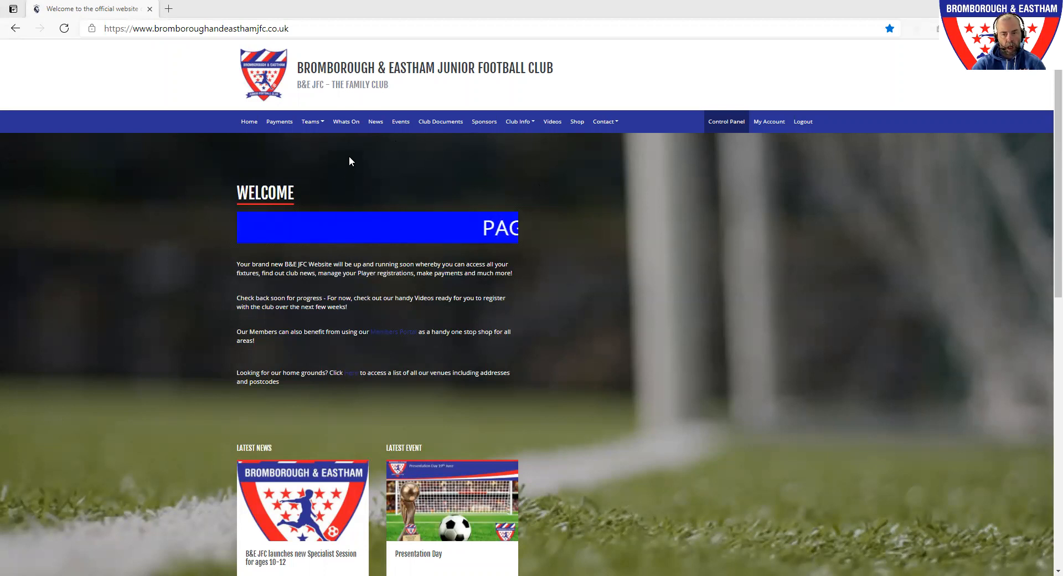
# - View the U10 Sharks team page down to its ground directions, and open the team's fixtures and results
pyautogui.click(314, 123)
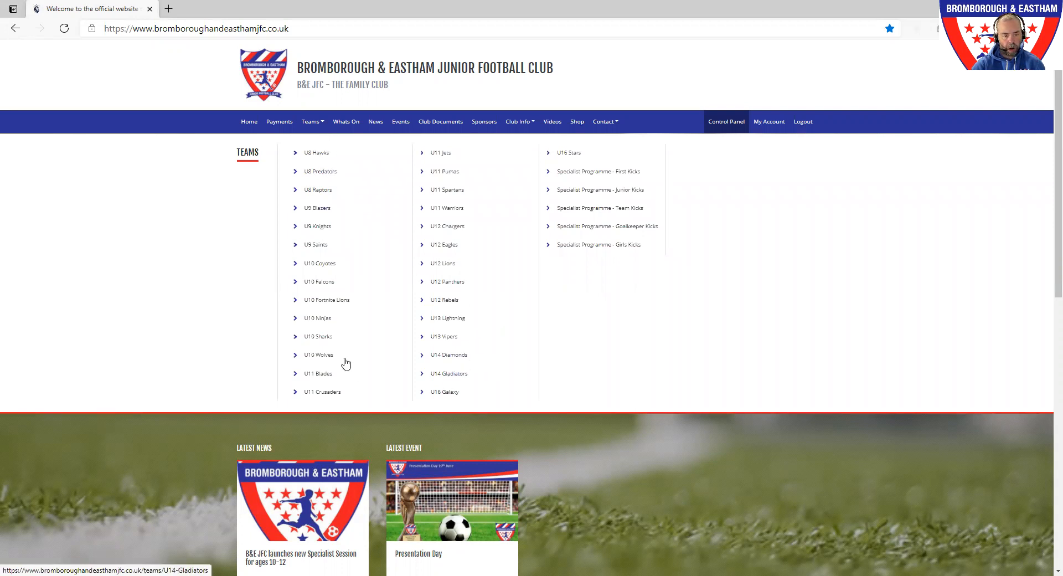
pyautogui.click(318, 336)
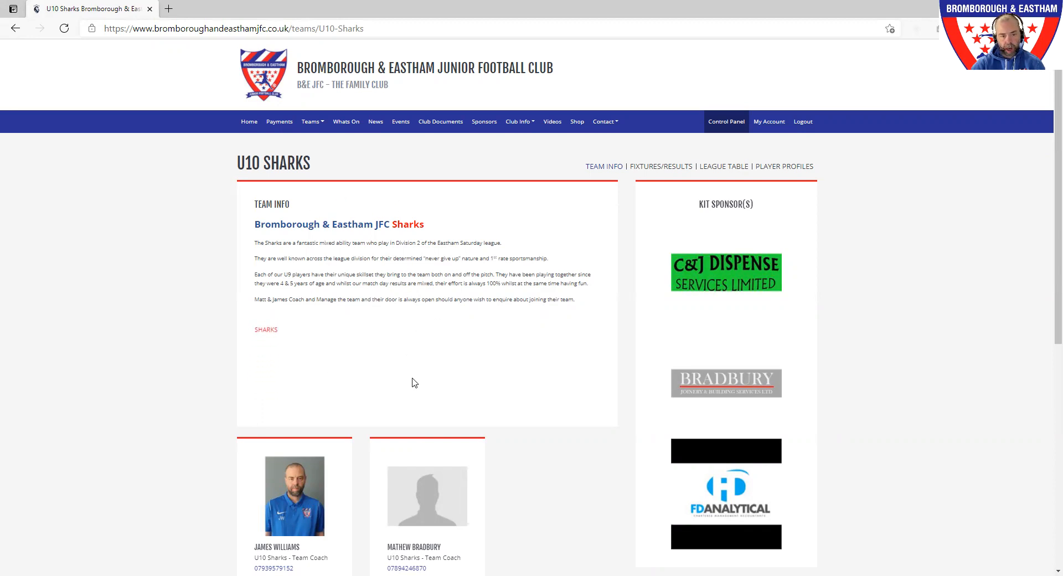
pyautogui.scroll(-7, 410, 377)
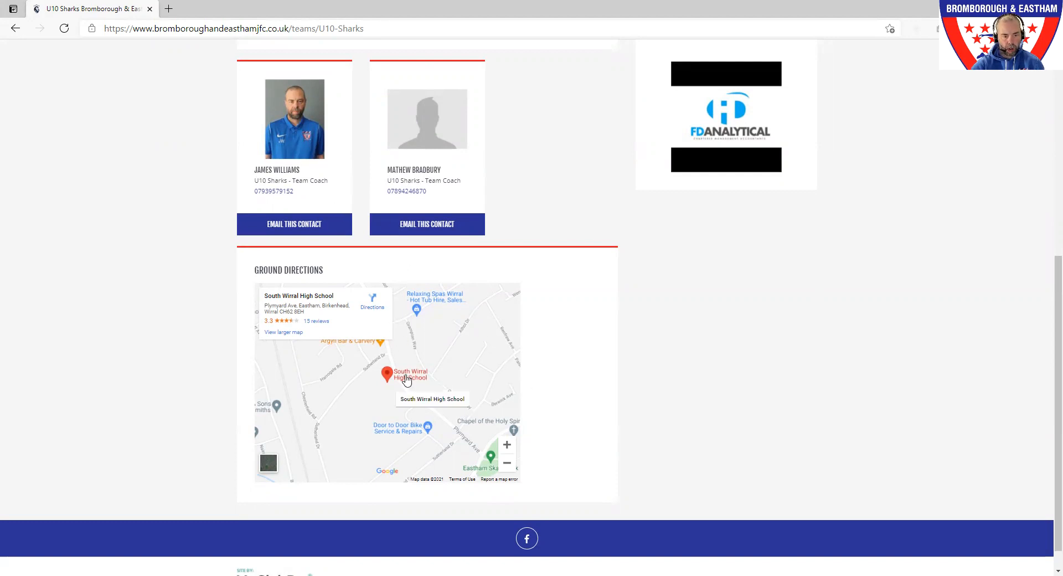
pyautogui.scroll(7, 524, 376)
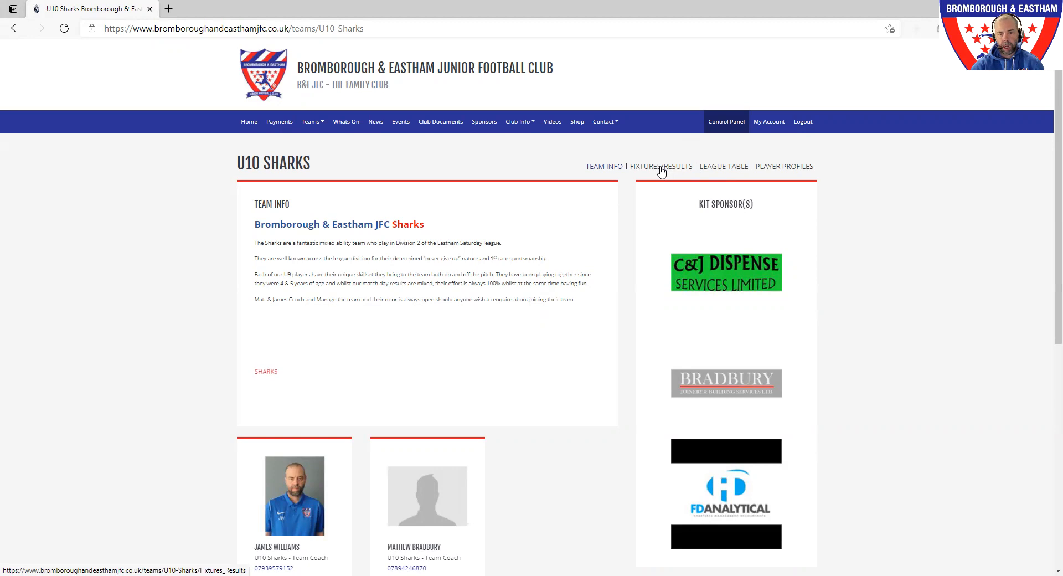
pyautogui.click(661, 167)
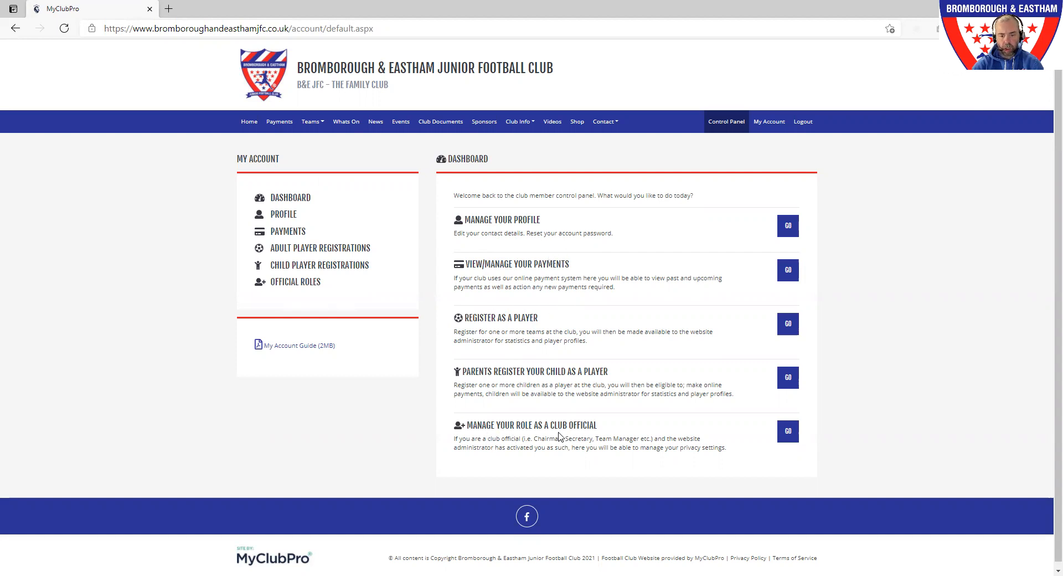
# - View the club official role settings in the account area, and open the website control panel
pyautogui.click(788, 436)
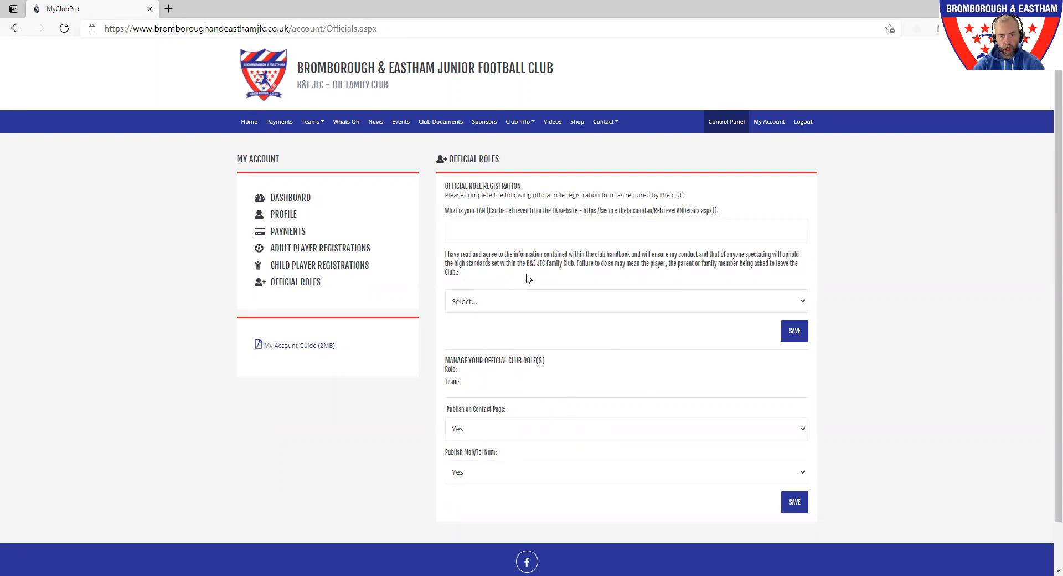
pyautogui.click(723, 126)
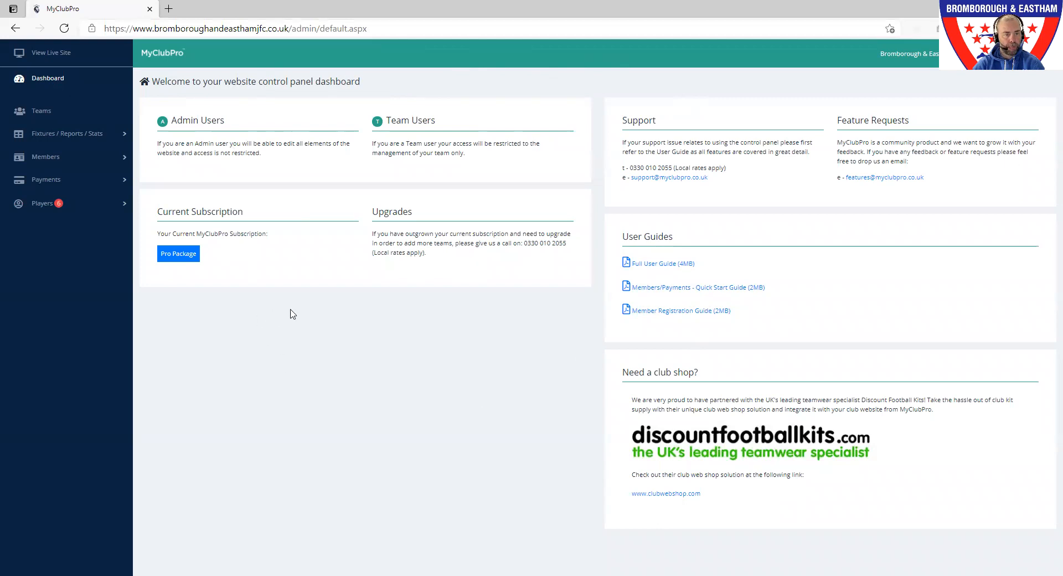
pyautogui.click(44, 58)
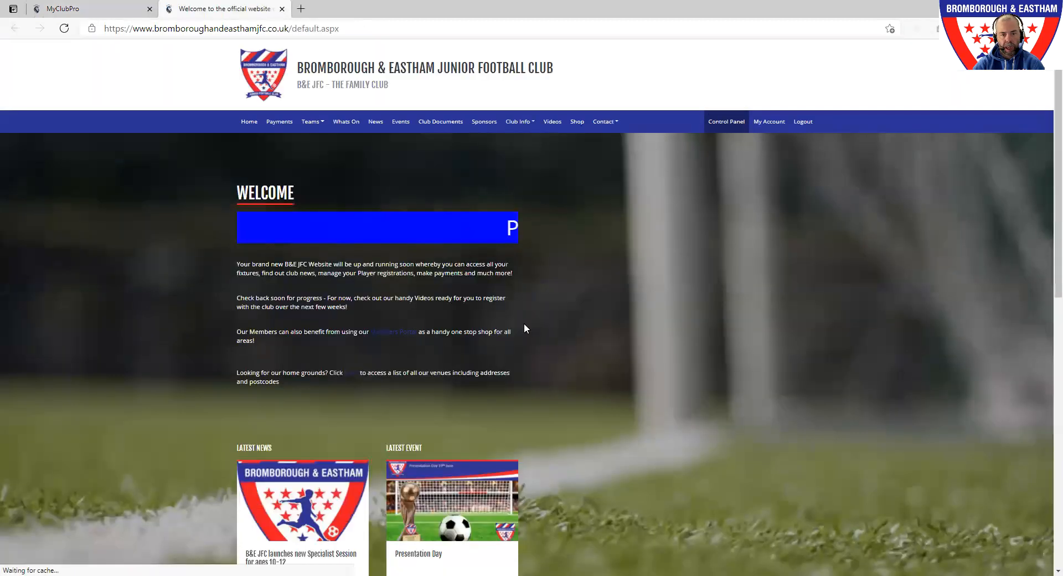
pyautogui.click(719, 122)
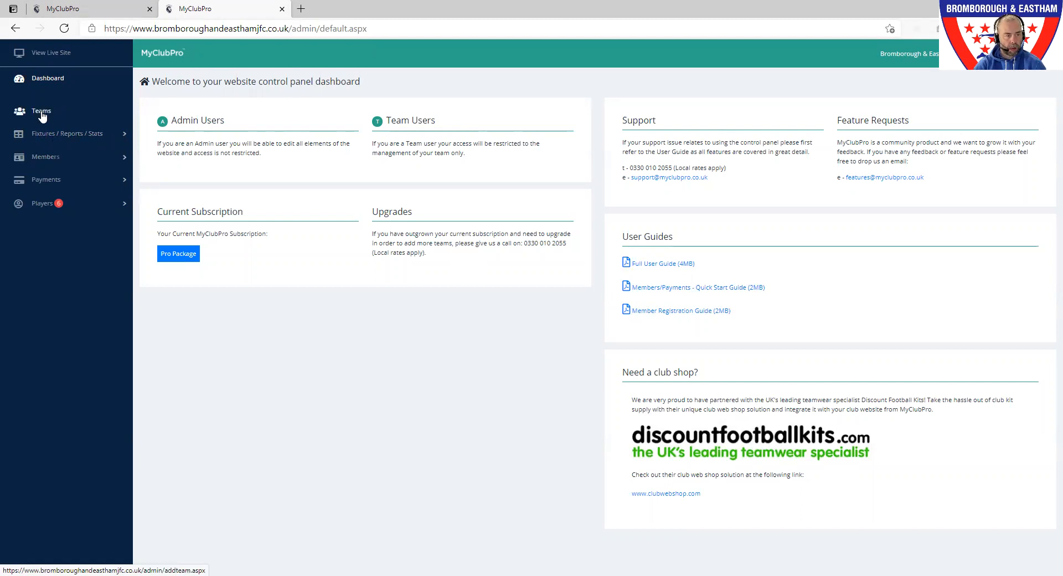
# - View the club's payment products in the control panel
pyautogui.click(49, 184)
pyautogui.click(55, 203)
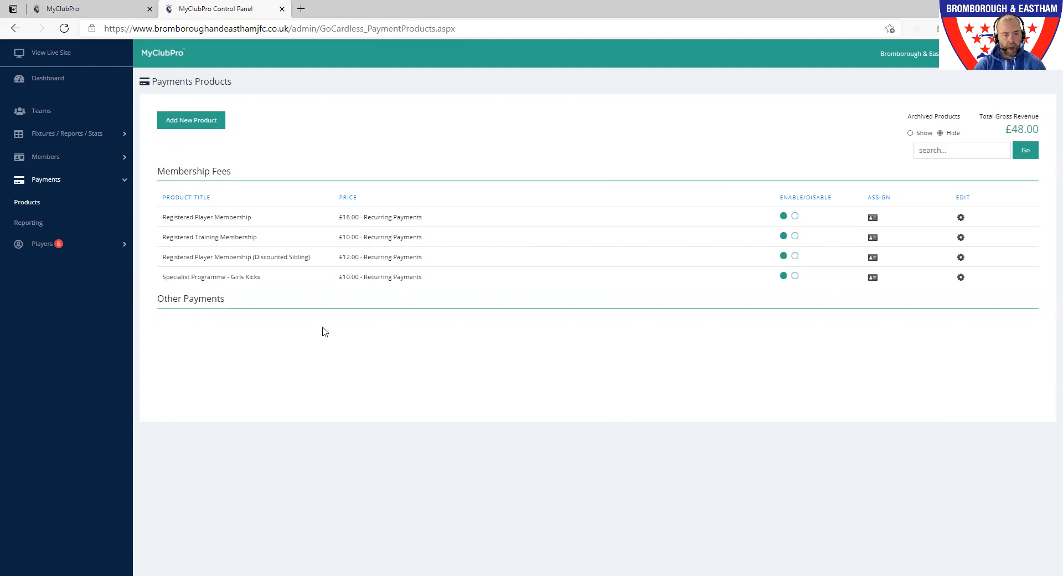
# - Select all pending U10 Sharks player registrations in player moderation and confirm them
pyautogui.click(44, 244)
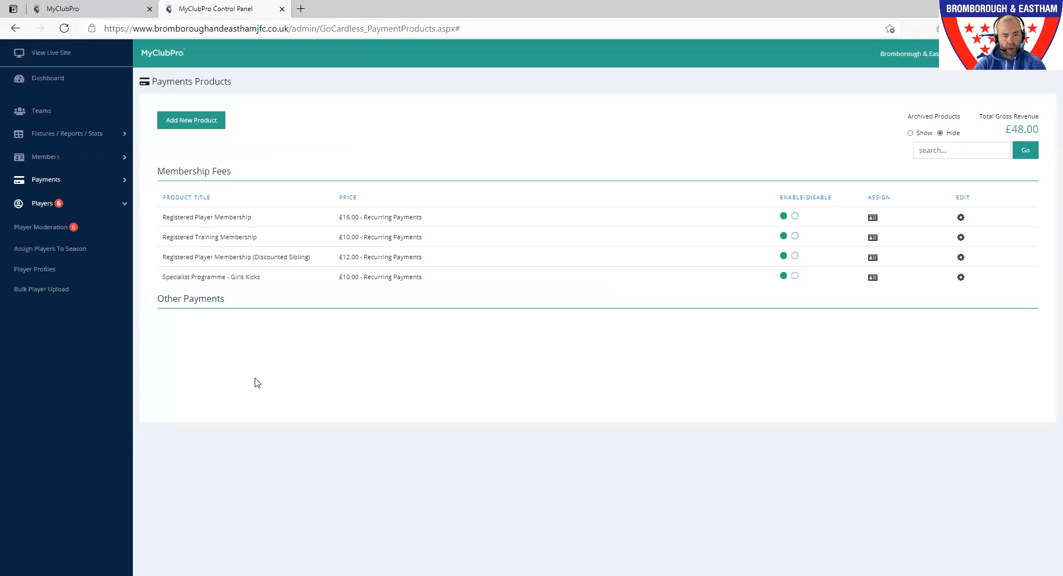
pyautogui.click(38, 231)
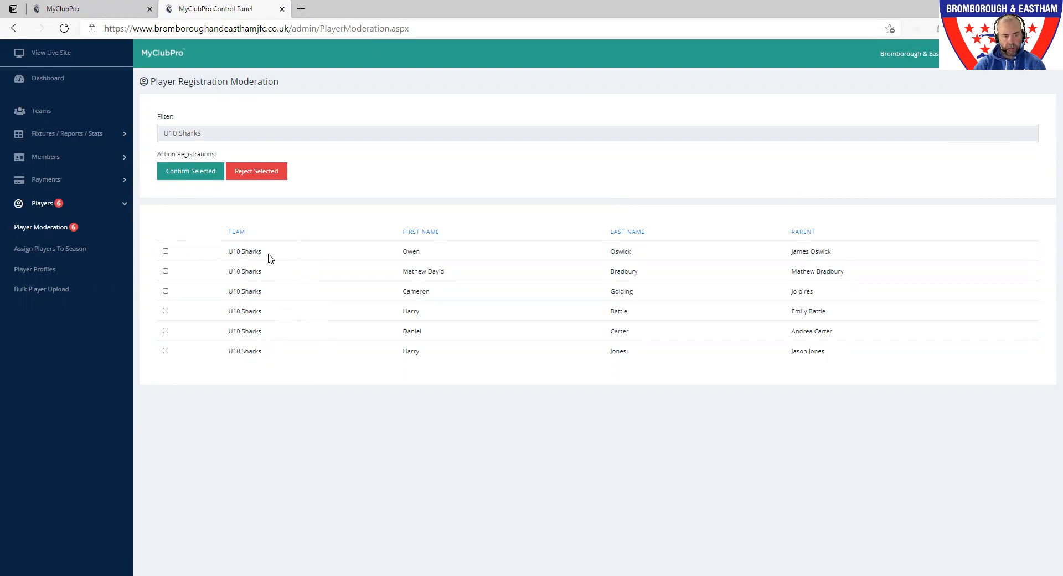
pyautogui.click(166, 252)
pyautogui.click(166, 270)
pyautogui.click(166, 291)
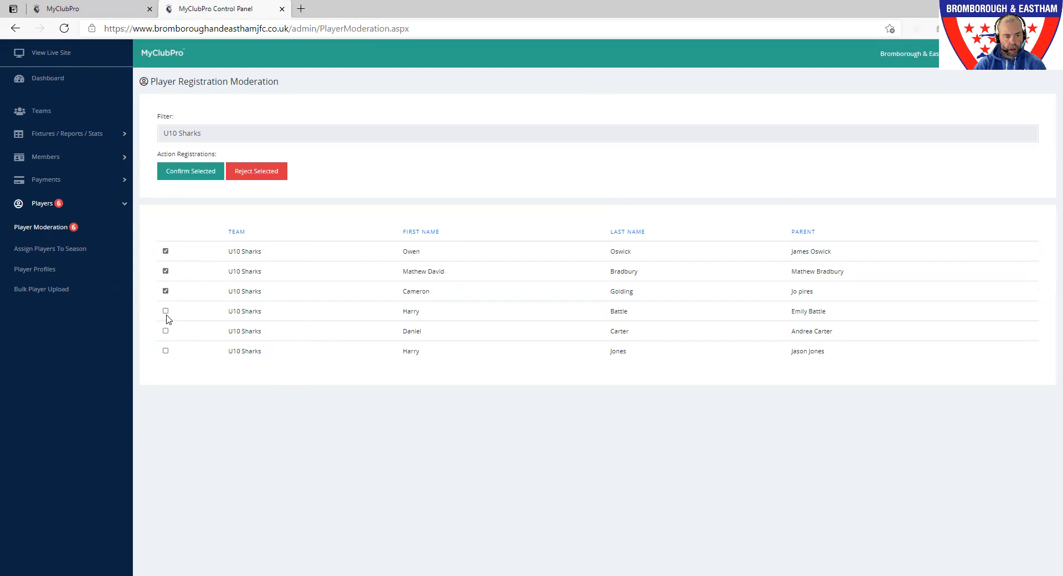
pyautogui.click(166, 311)
pyautogui.click(166, 330)
pyautogui.click(166, 351)
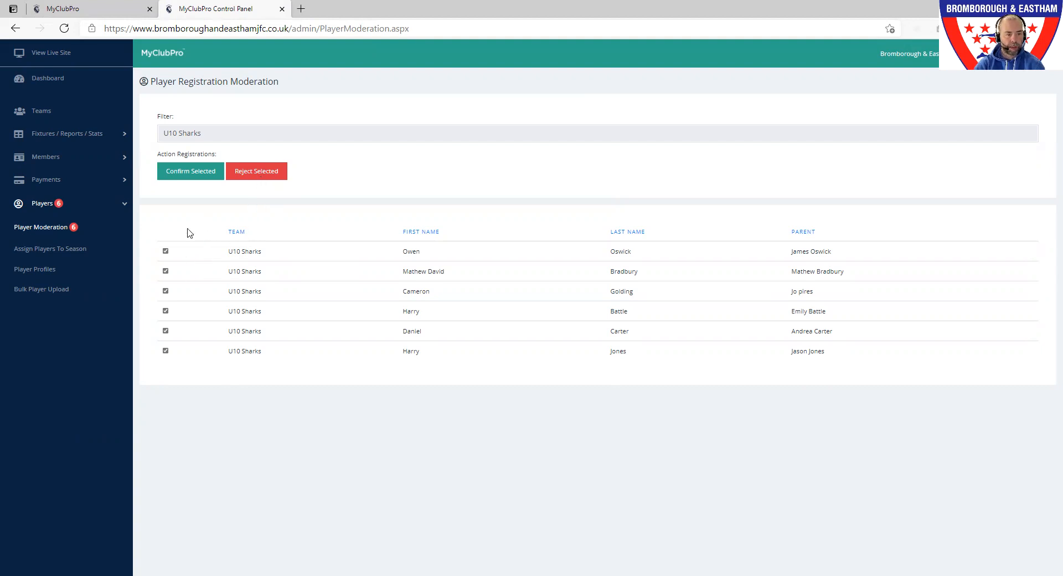
pyautogui.click(200, 179)
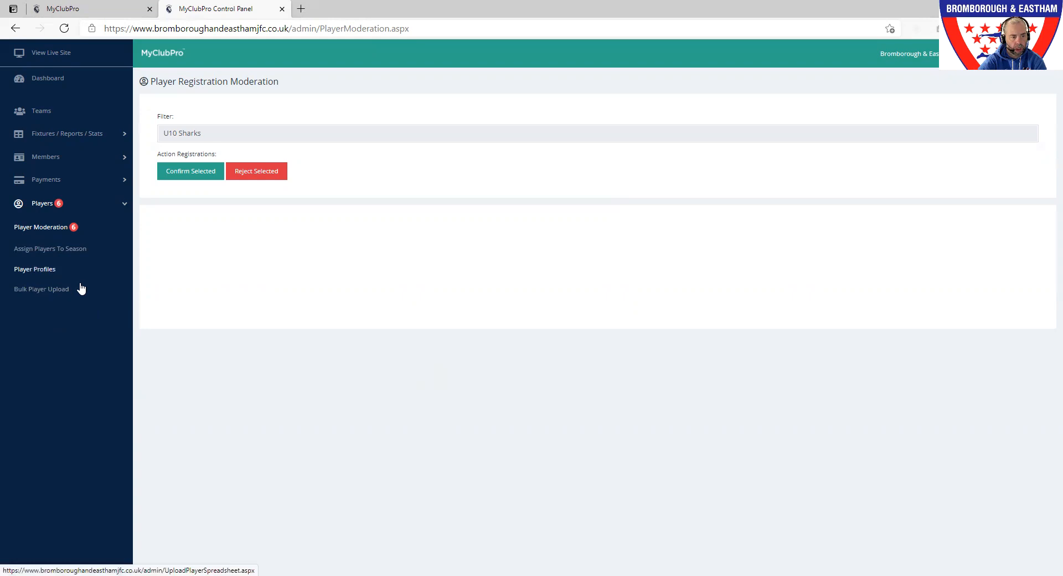
# - Examine the squad number fields and available seasons for assigning U10 Sharks players to a season
pyautogui.click(47, 252)
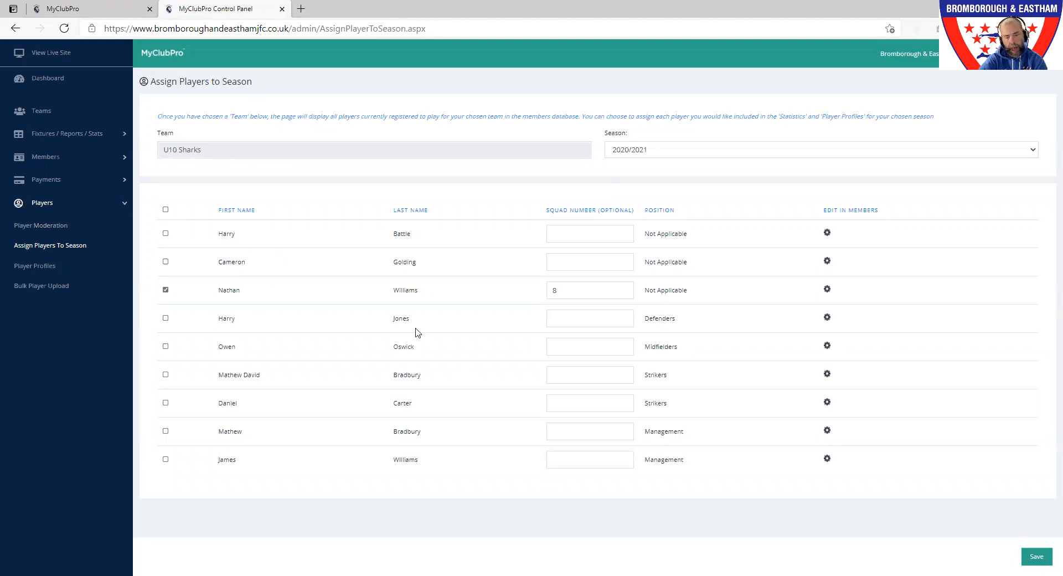
pyautogui.click(588, 237)
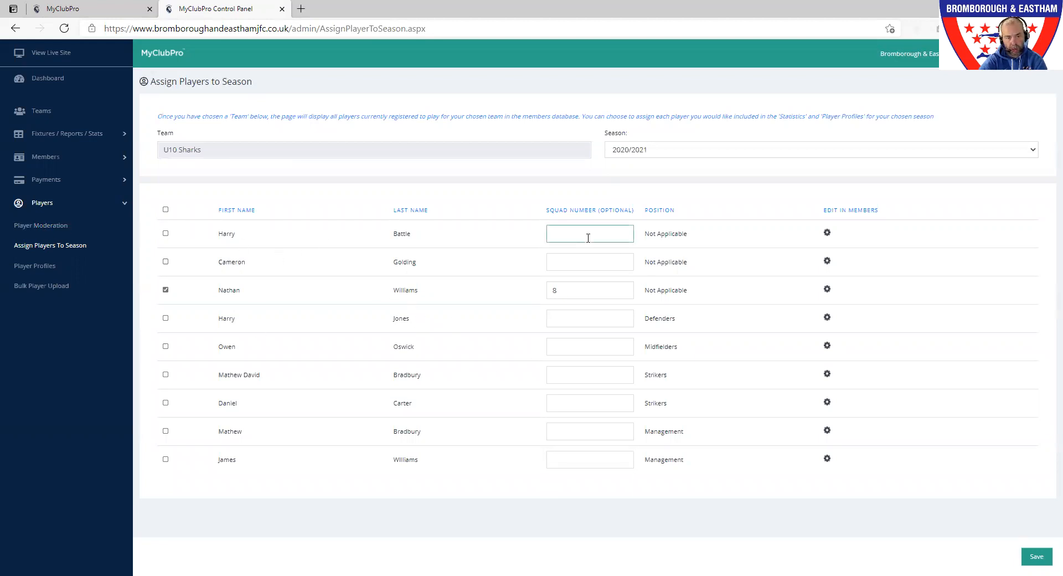
pyautogui.click(588, 237)
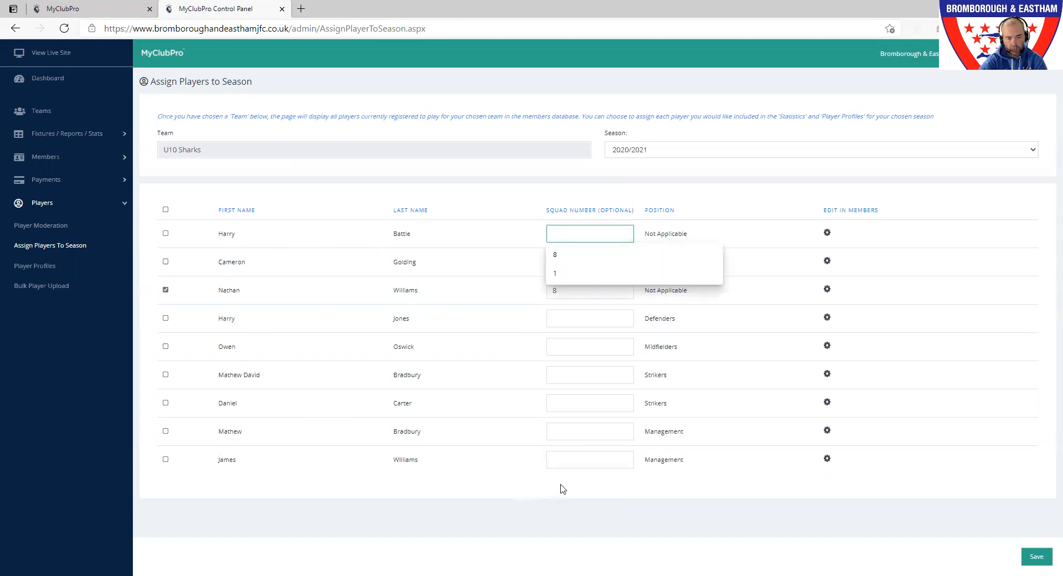
pyautogui.click(557, 434)
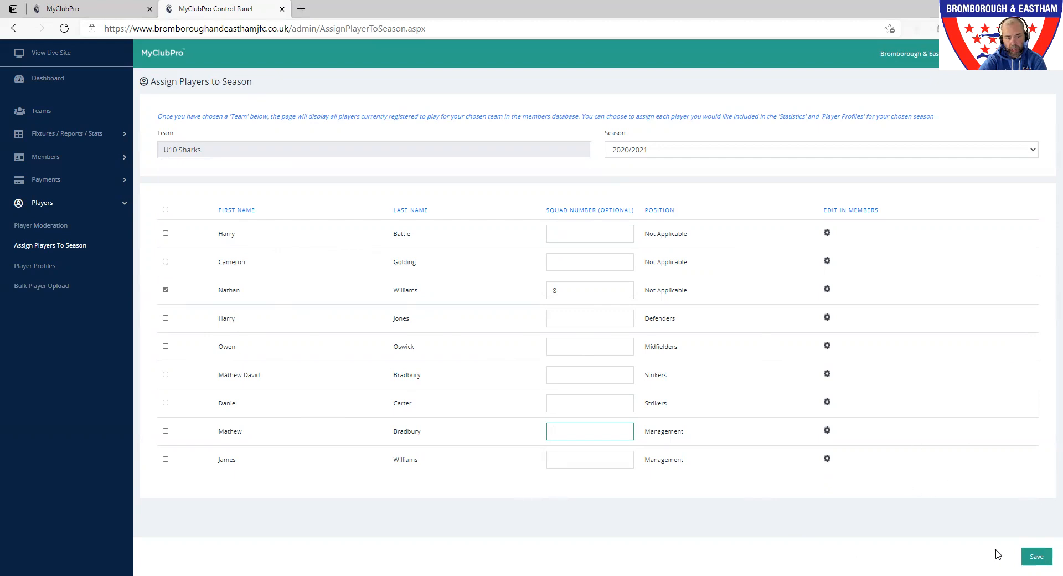
pyautogui.click(667, 156)
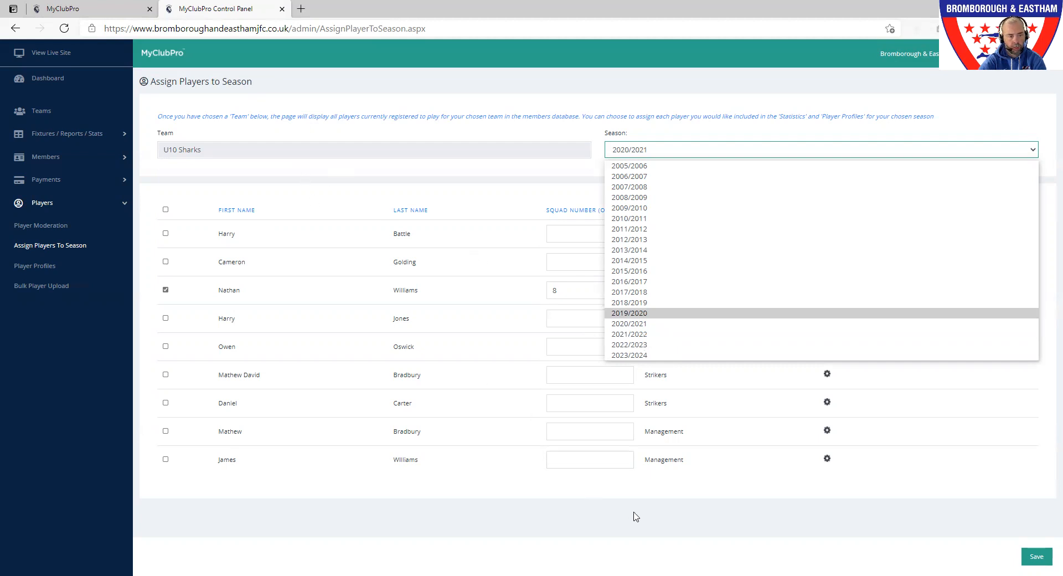
# - Write a bio in the preselected U10 Sharks player's profile calling the player by name "the best defender in the world", with the first name spelled correctly
pyautogui.click(35, 266)
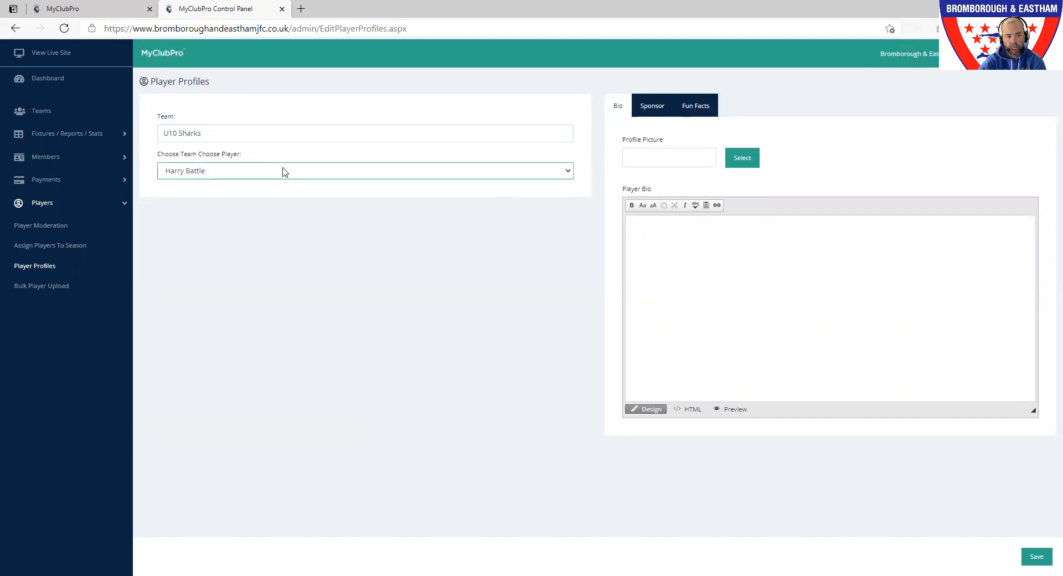
pyautogui.click(769, 288)
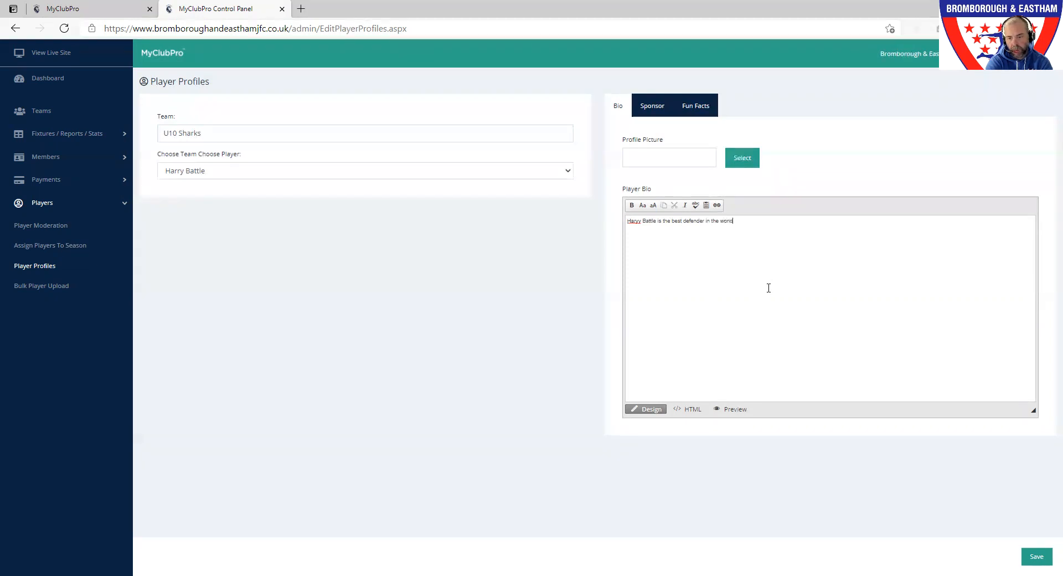
pyautogui.click(638, 222)
pyautogui.press('BackSpace')
pyautogui.write('r')
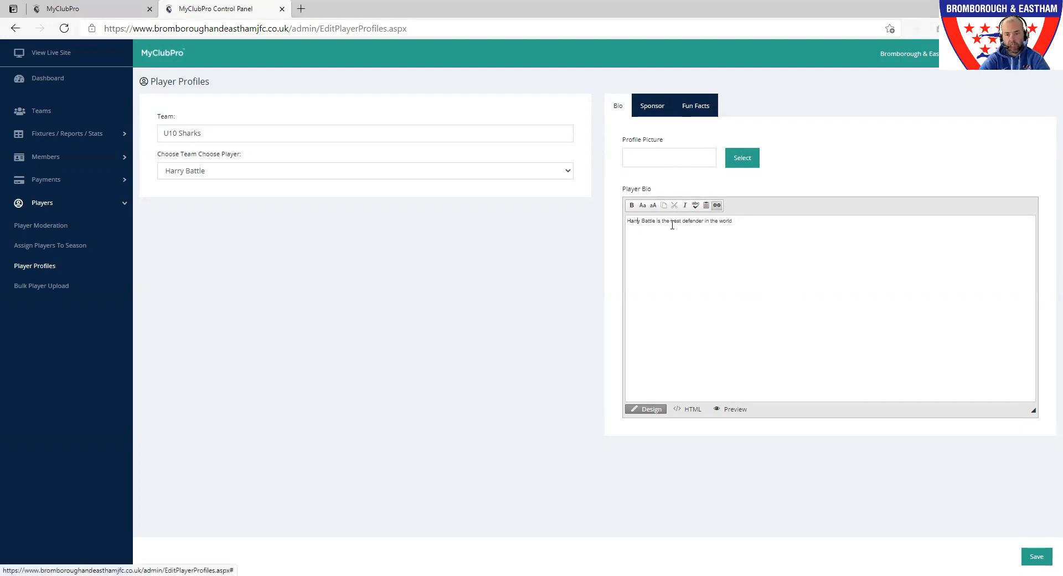
# - Look over the player's sponsor and fun facts fields without filling them in, and save the profile
pyautogui.click(652, 108)
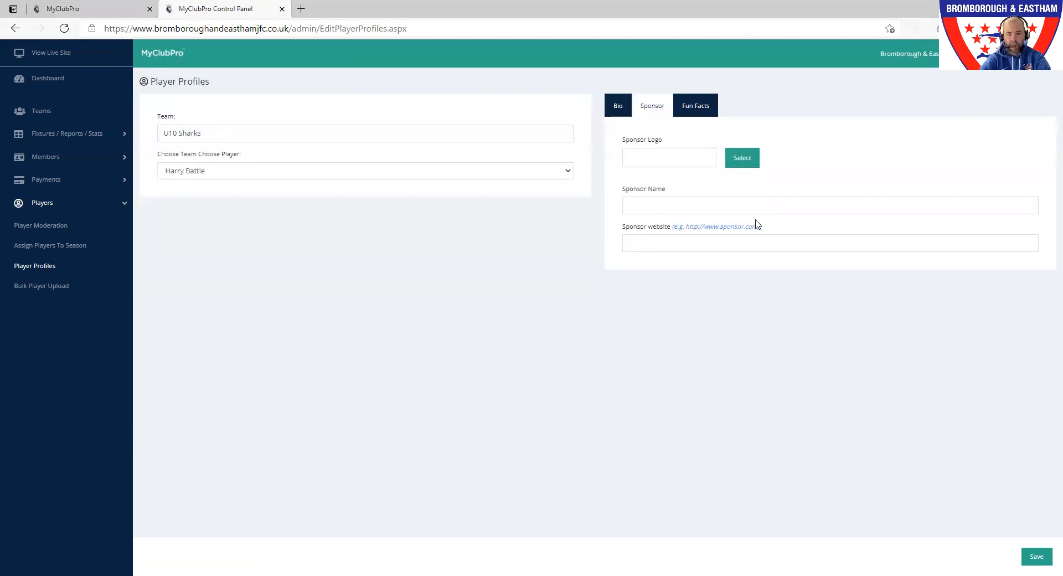
pyautogui.click(698, 108)
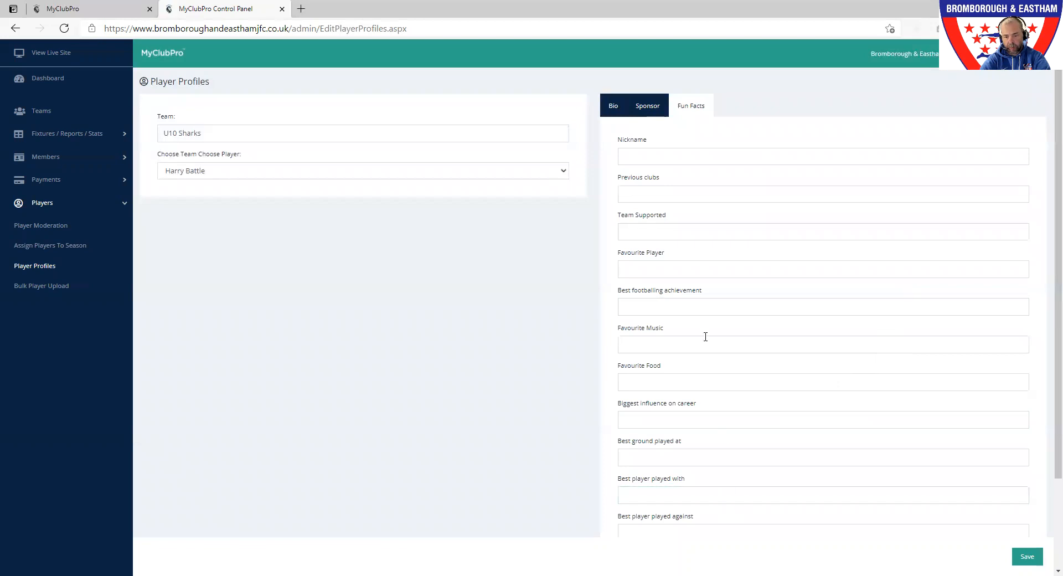
pyautogui.click(681, 158)
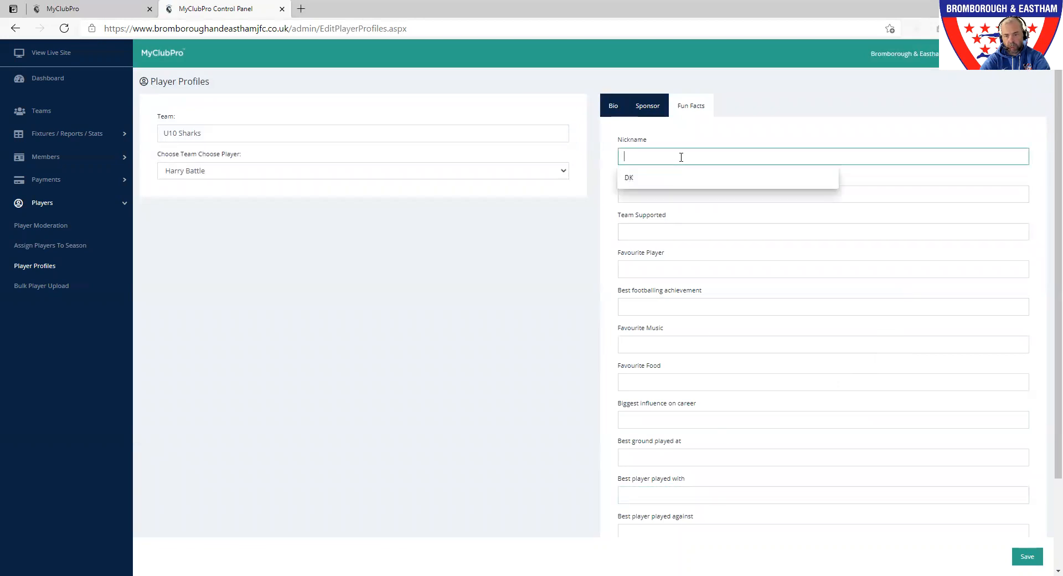
pyautogui.click(681, 231)
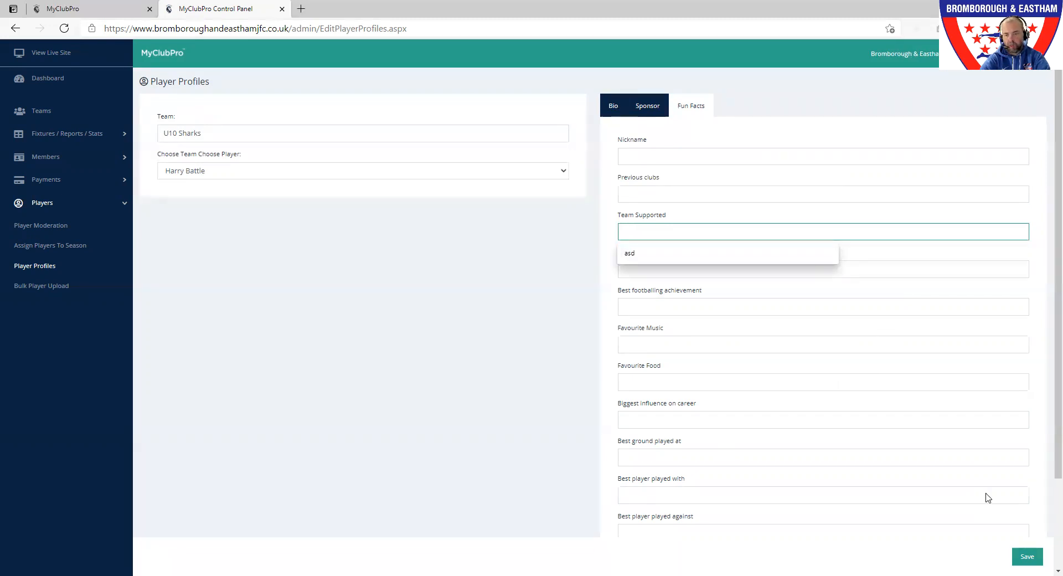
pyautogui.click(1029, 556)
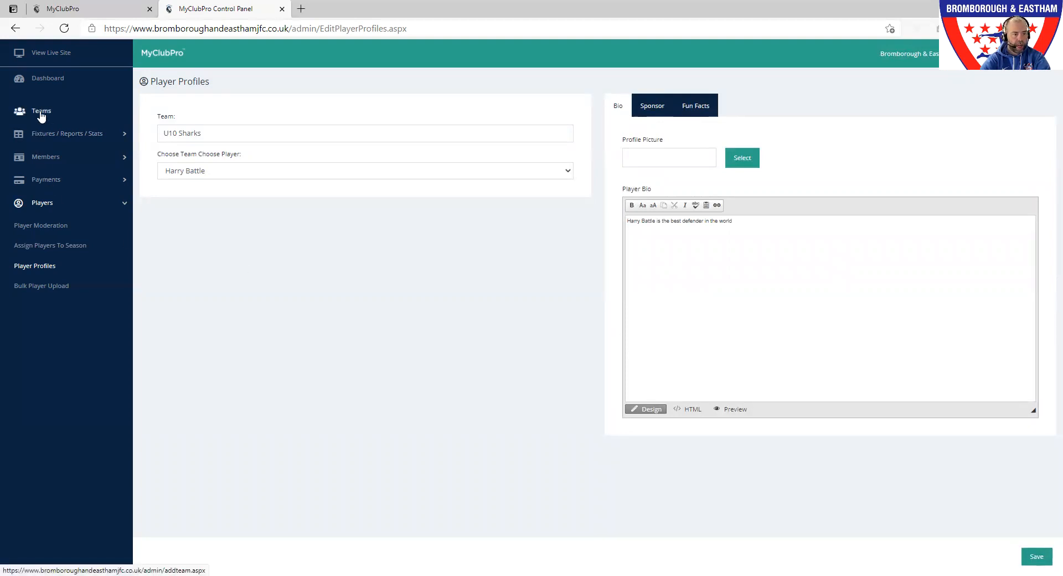
# - Examine the statuses and roles of the U10 Sharks members in the members database, and view one parent's member details
pyautogui.click(46, 157)
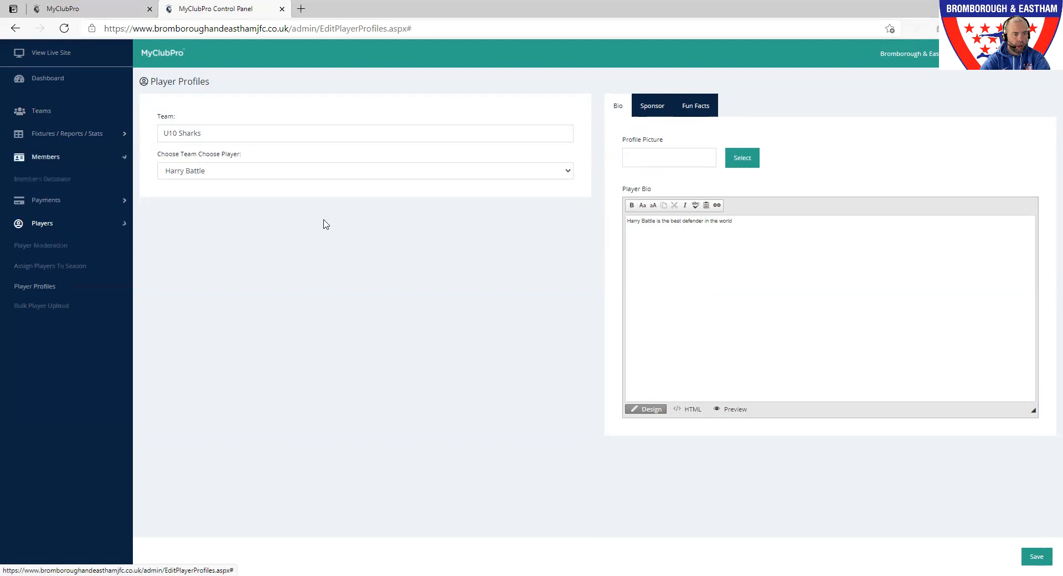
pyautogui.click(72, 181)
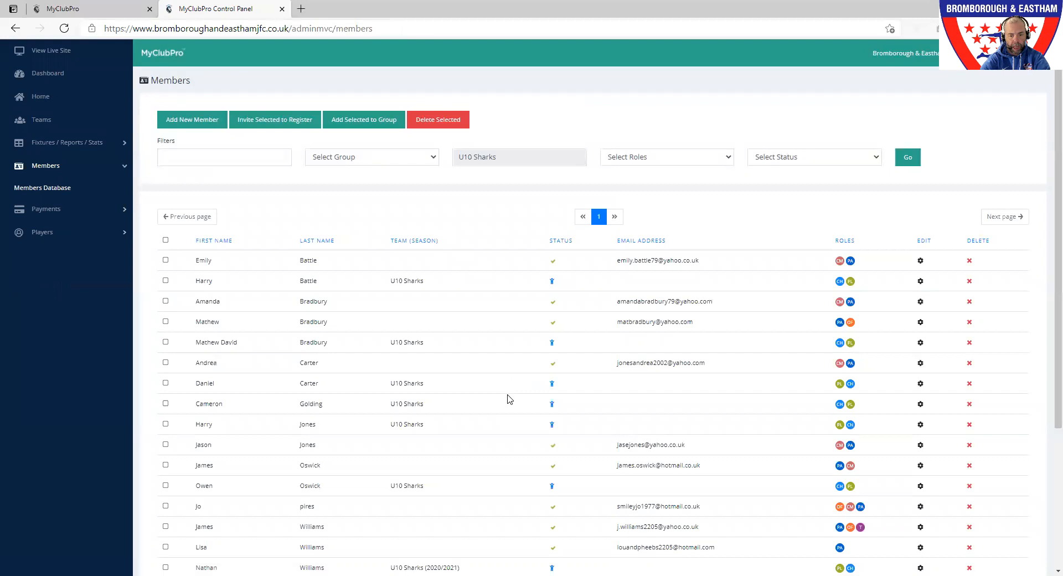
pyautogui.scroll(-5, 509, 399)
pyautogui.scroll(5, 510, 399)
pyautogui.scroll(-4, 508, 399)
pyautogui.scroll(1, 507, 399)
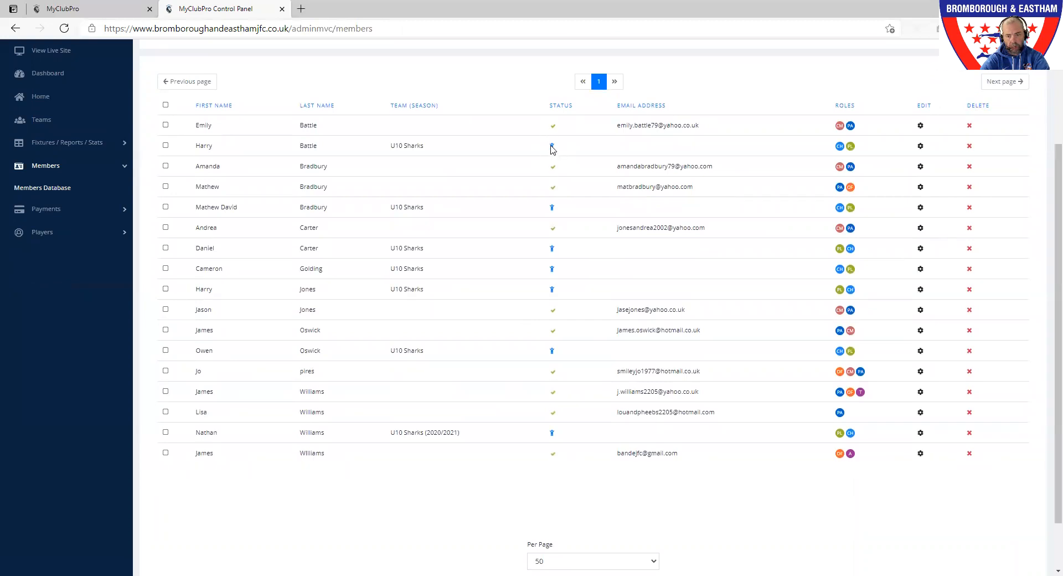
pyautogui.moveTo(554, 154)
pyautogui.moveTo(554, 131)
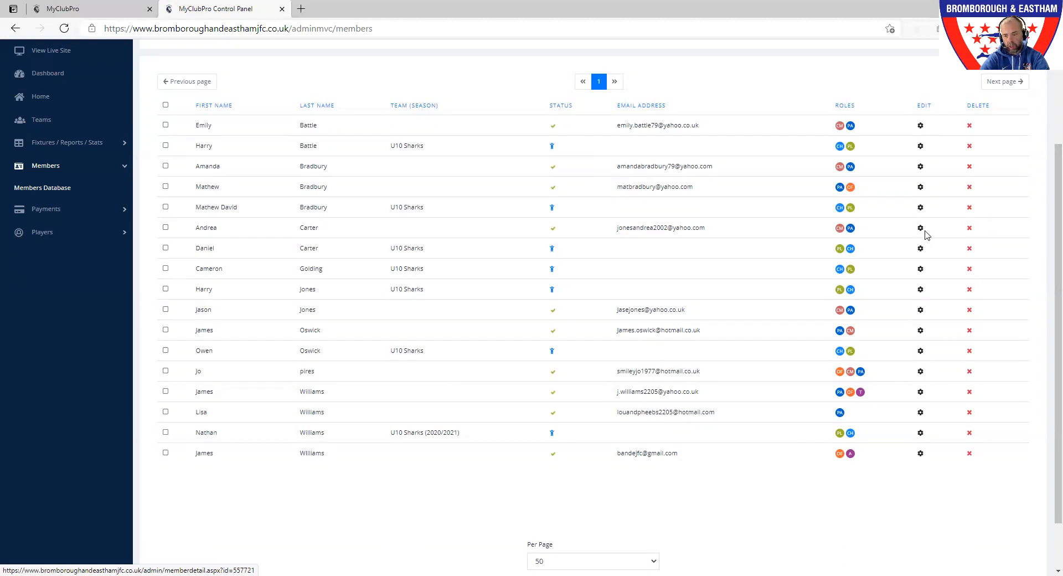
pyautogui.click(920, 230)
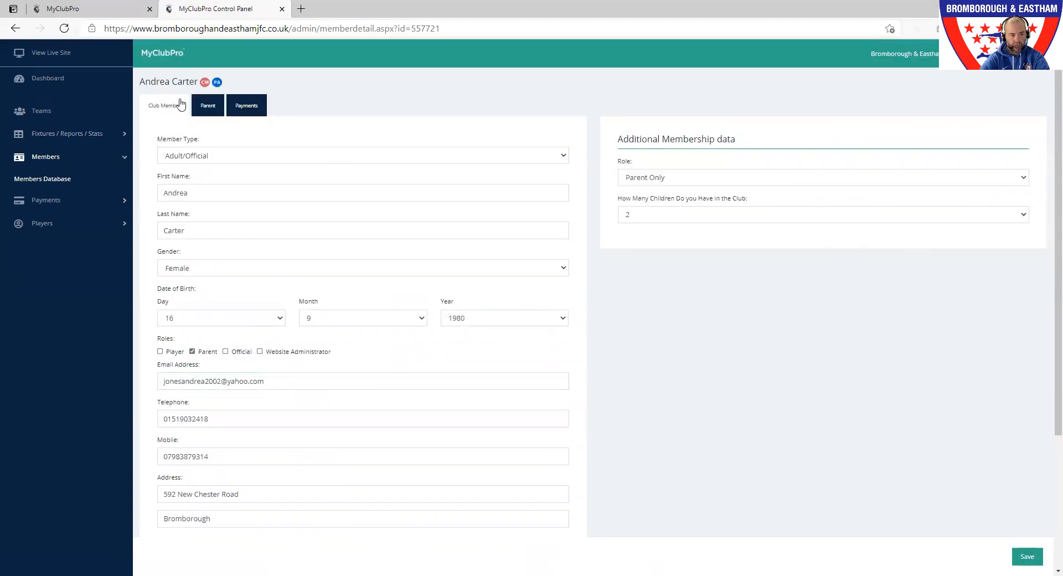
pyautogui.click(55, 160)
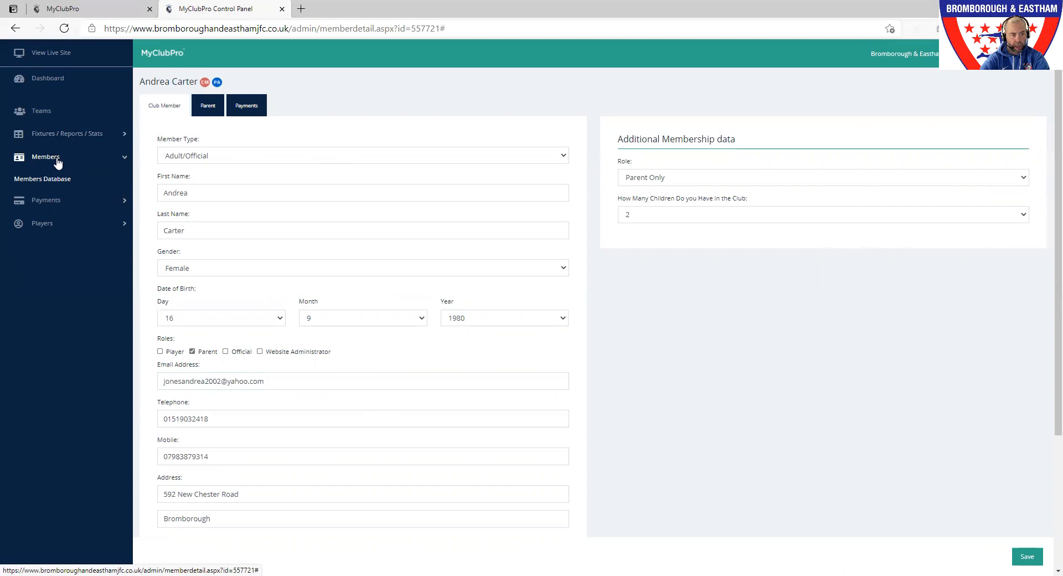
# - Mark the U10 Sharks team as non-competitive, check the HTML source of its team info, and save the team settings
pyautogui.click(42, 110)
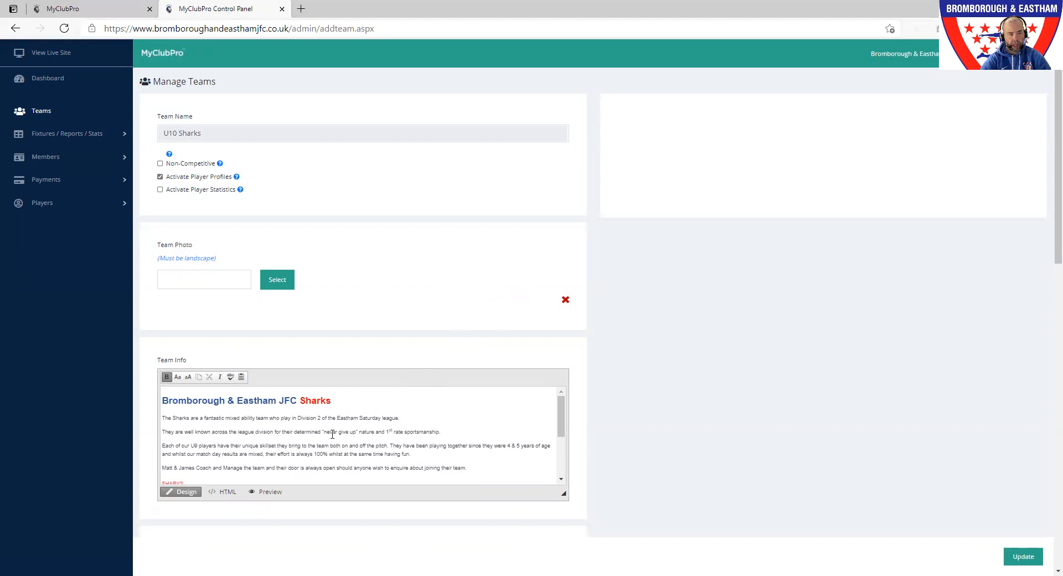
pyautogui.click(160, 164)
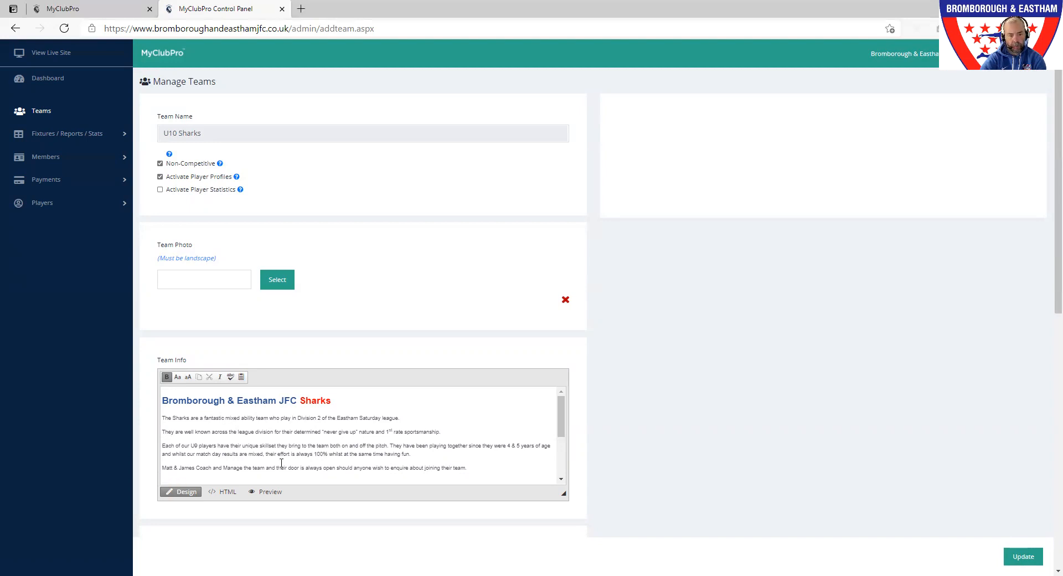
pyautogui.click(219, 493)
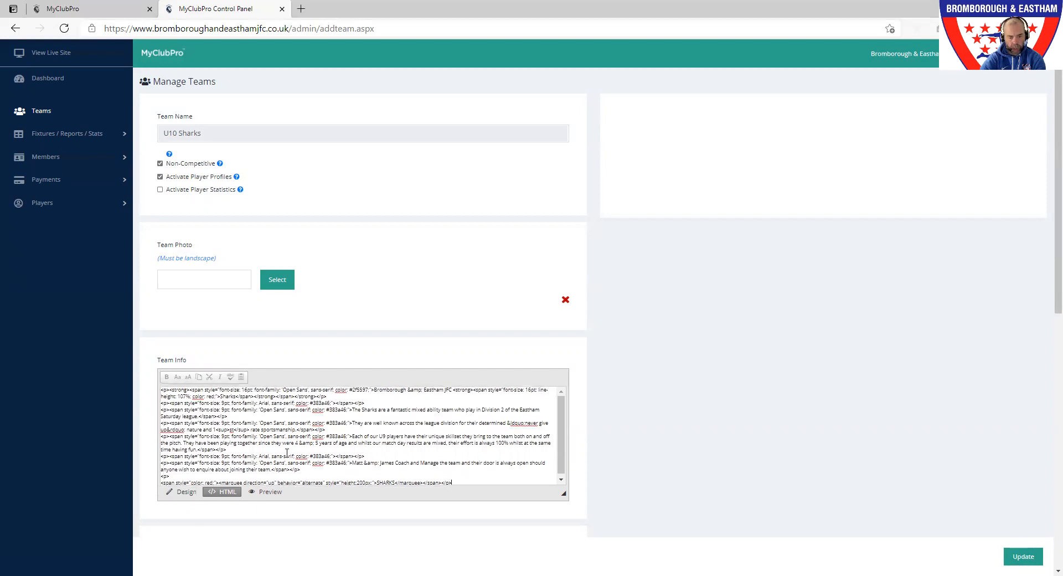
pyautogui.click(182, 492)
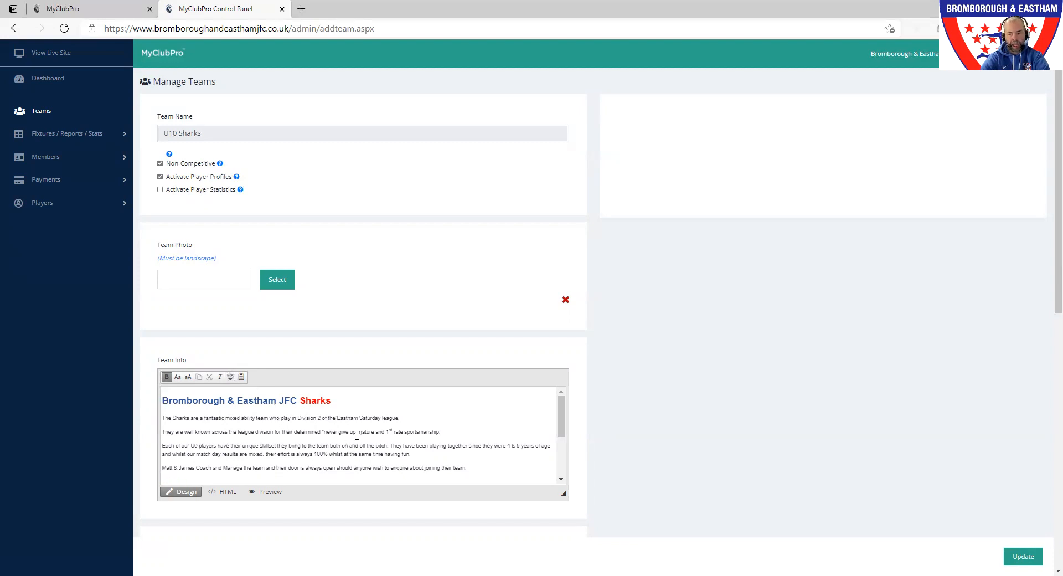
pyautogui.click(1027, 560)
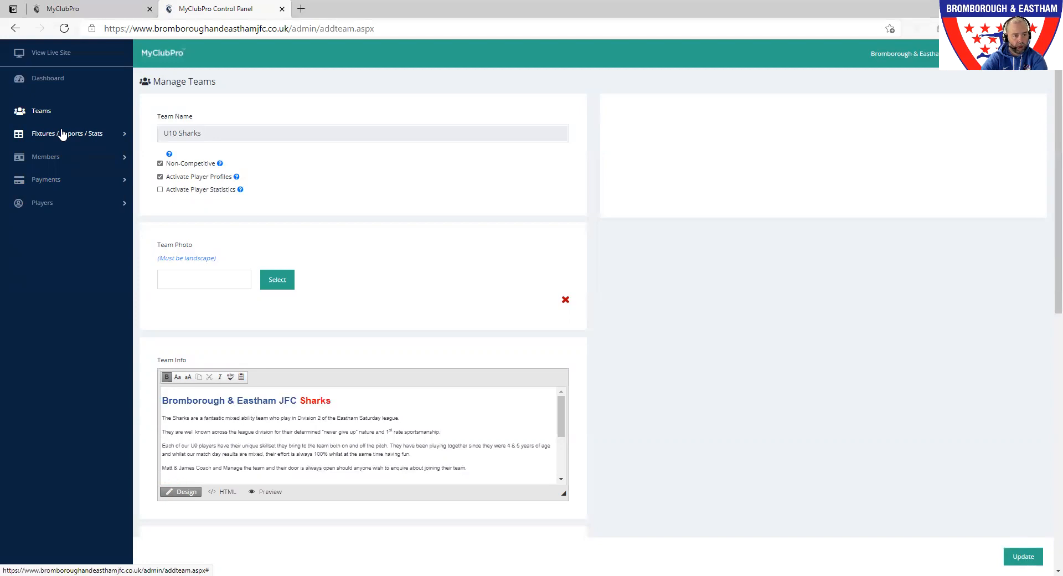
# - Open the club's live site and go to the U8 Predators team page
pyautogui.click(49, 203)
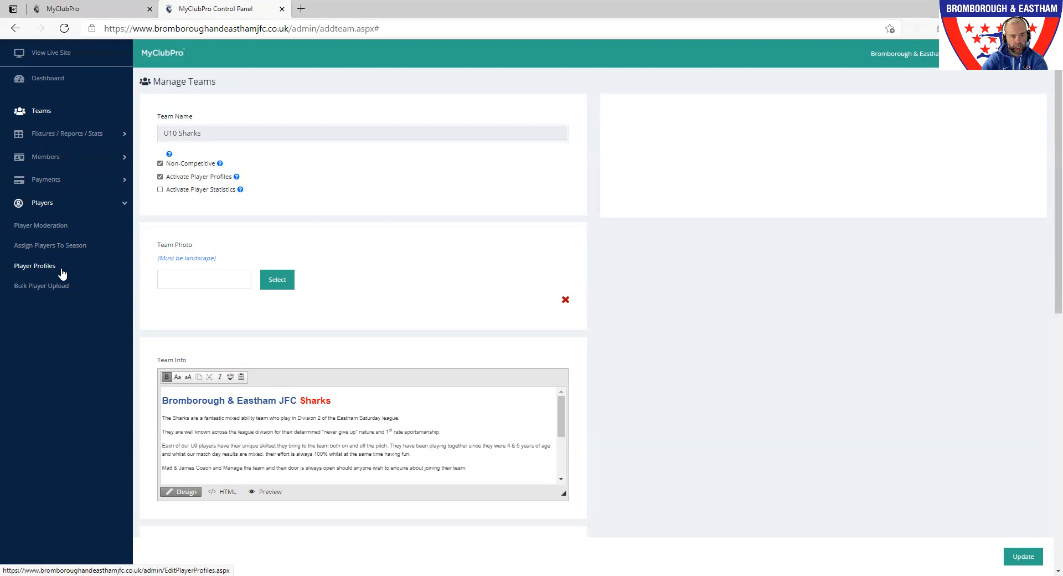
pyautogui.click(32, 55)
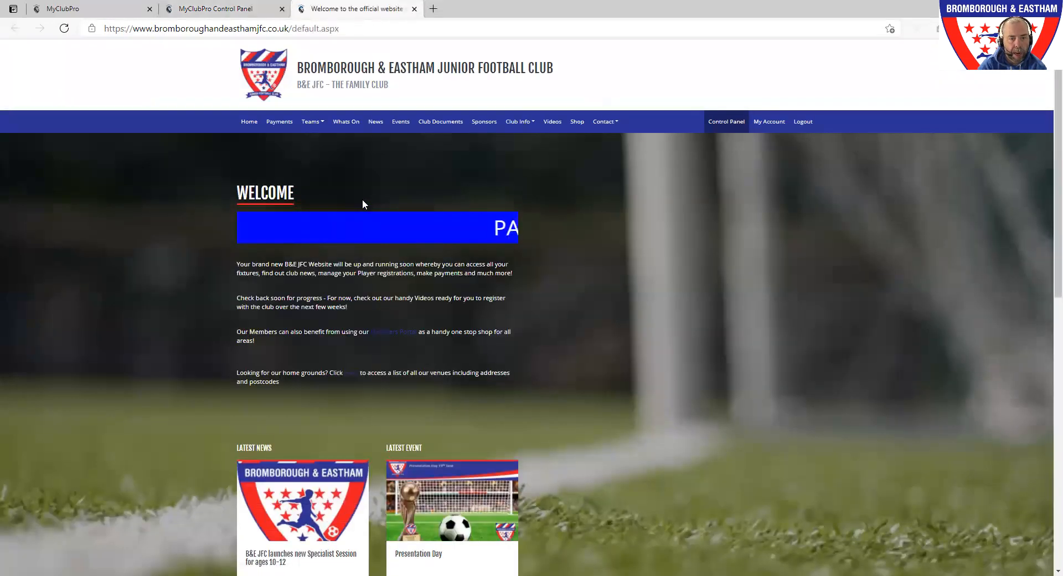
pyautogui.click(316, 124)
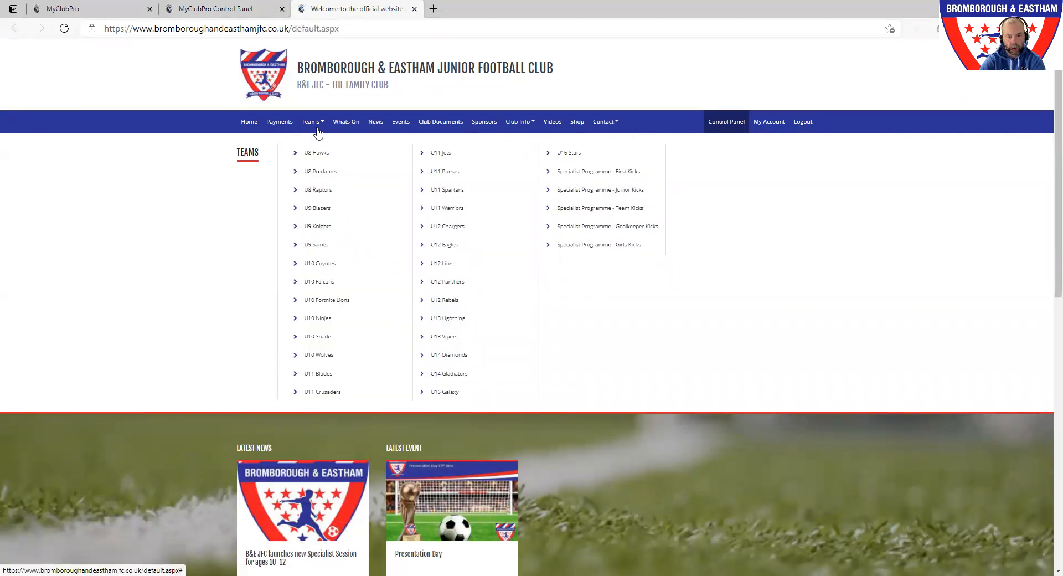
pyautogui.click(326, 172)
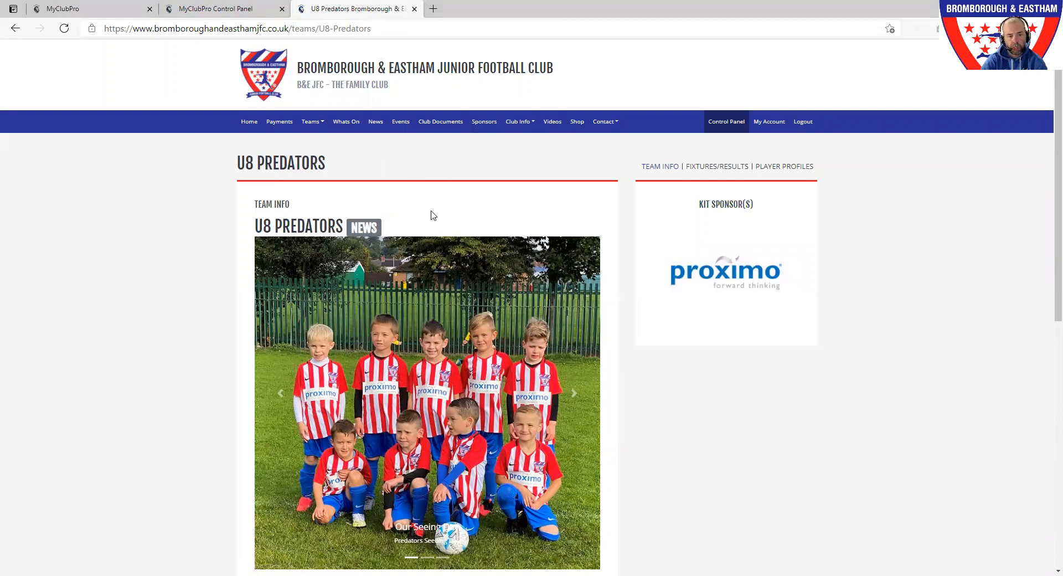
# - Examine the photo carousel, team info, kit sponsor and coach contacts on the U8 Predators page, and view the team's fixtures and results
pyautogui.scroll(-2, 404, 349)
pyautogui.scroll(-2, 403, 345)
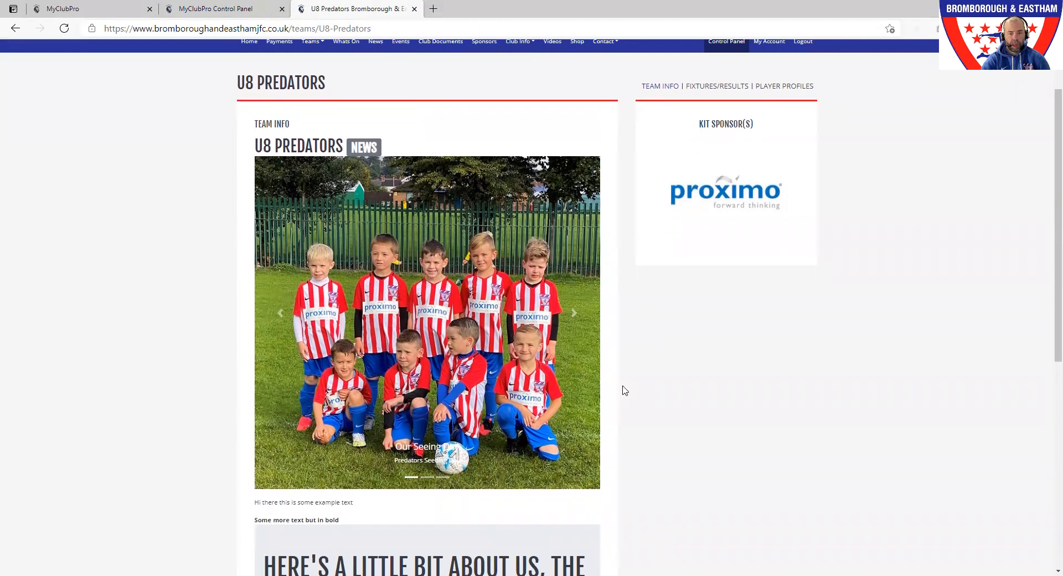
pyautogui.click(575, 314)
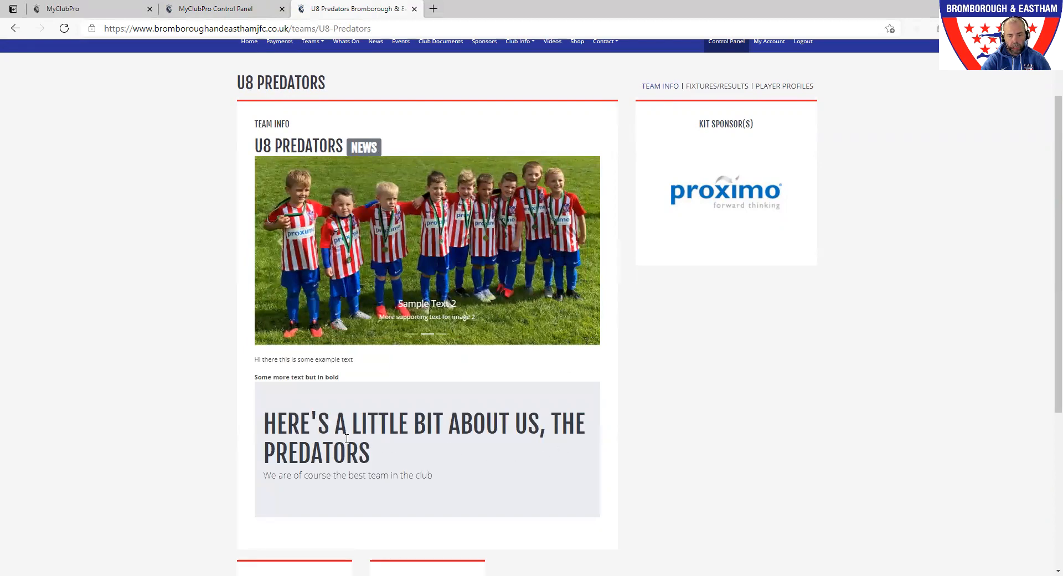
pyautogui.scroll(-1, 362, 440)
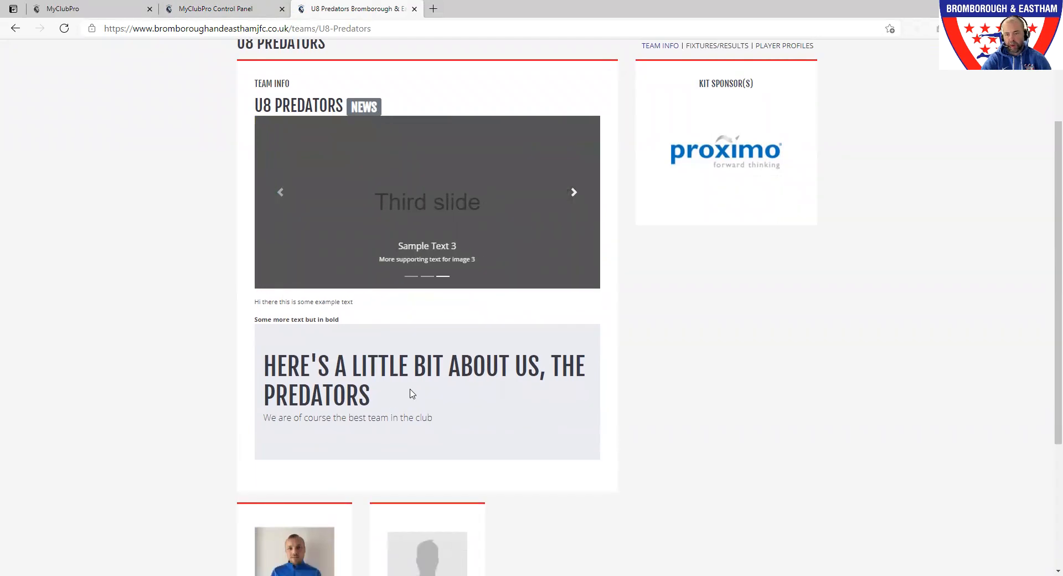
pyautogui.scroll(3, 690, 336)
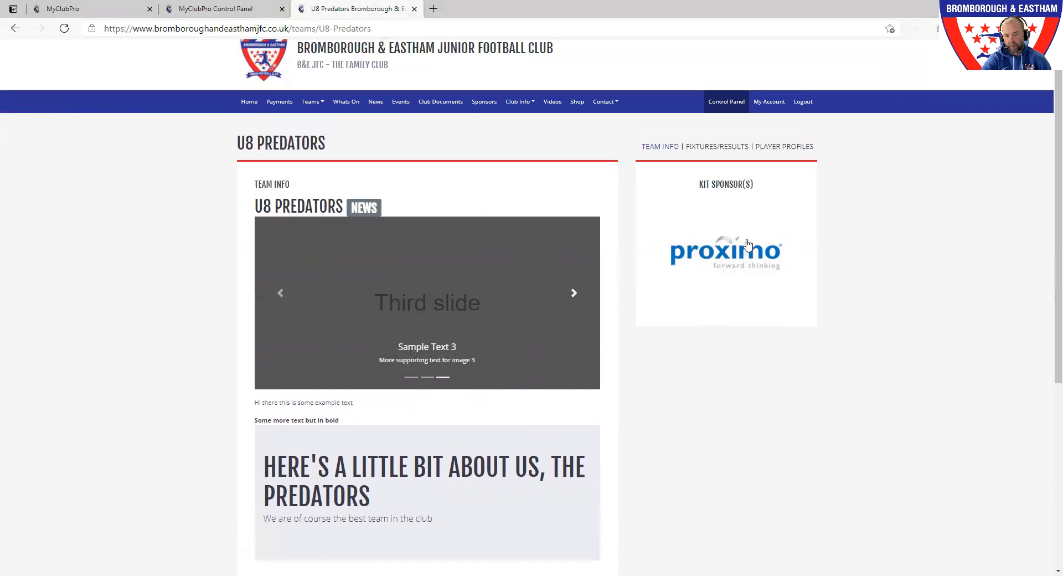
pyautogui.scroll(-3, 740, 311)
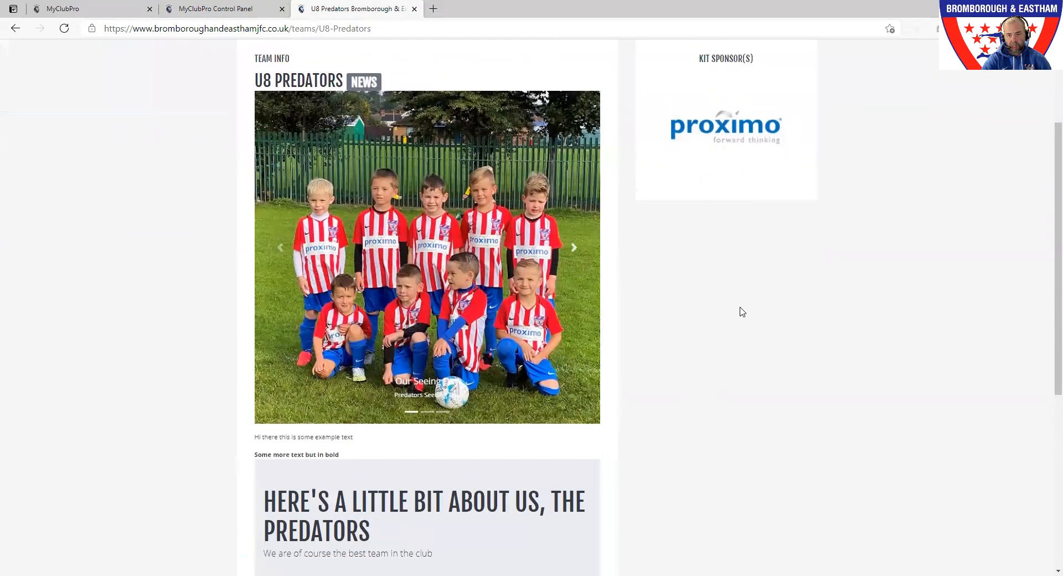
pyautogui.scroll(-5, 742, 311)
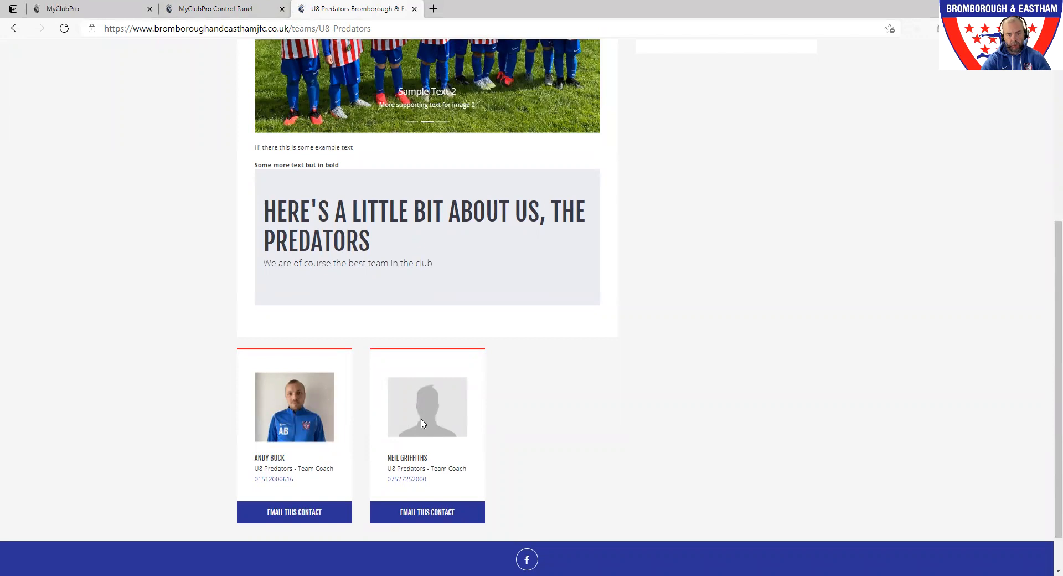
pyautogui.scroll(5, 471, 461)
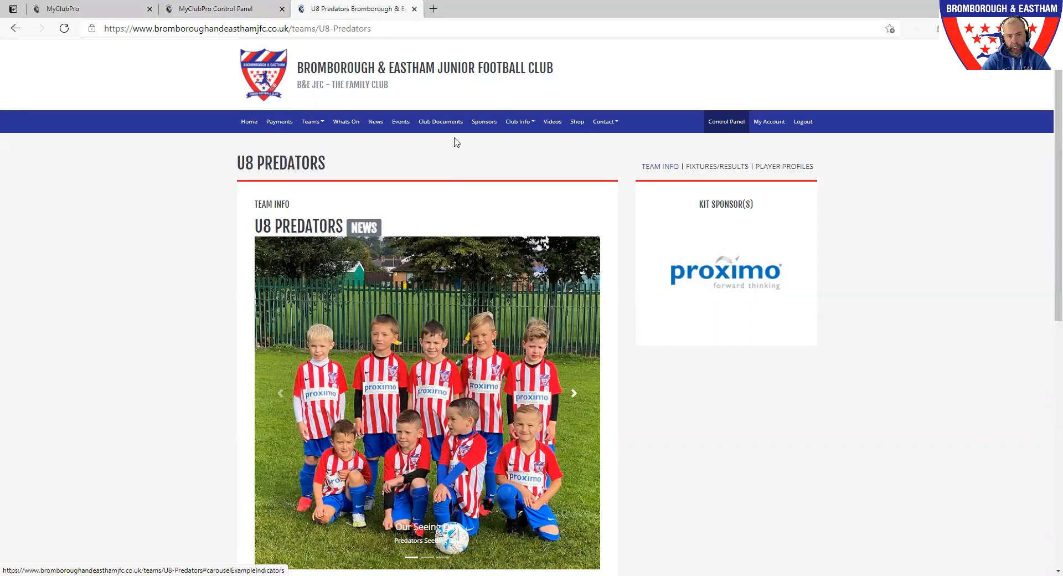
pyautogui.click(722, 168)
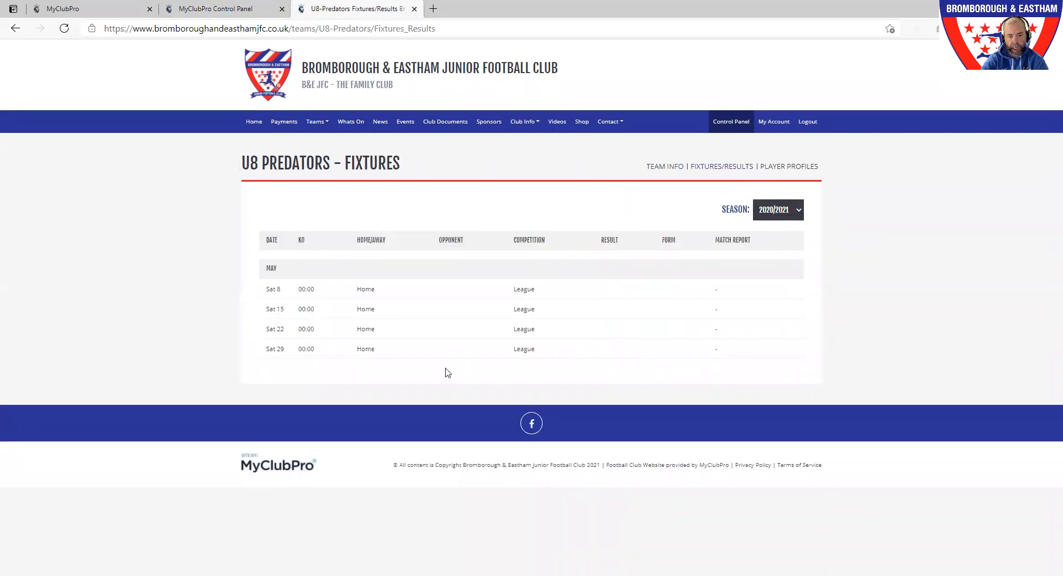